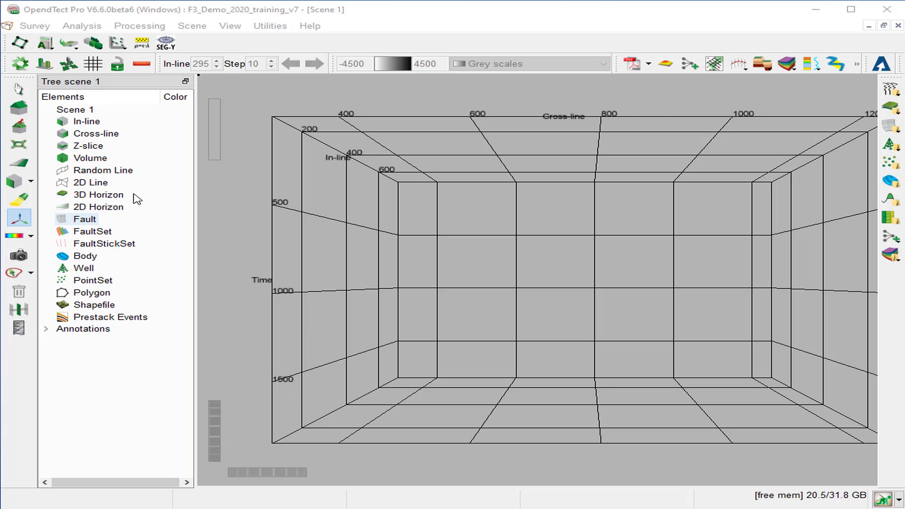
# Step: Open the Create Thinned Fault Likelihood (TFL) dialog from the 3D Faults and Fractures Control Center's attributes
pyautogui.click(140, 26)
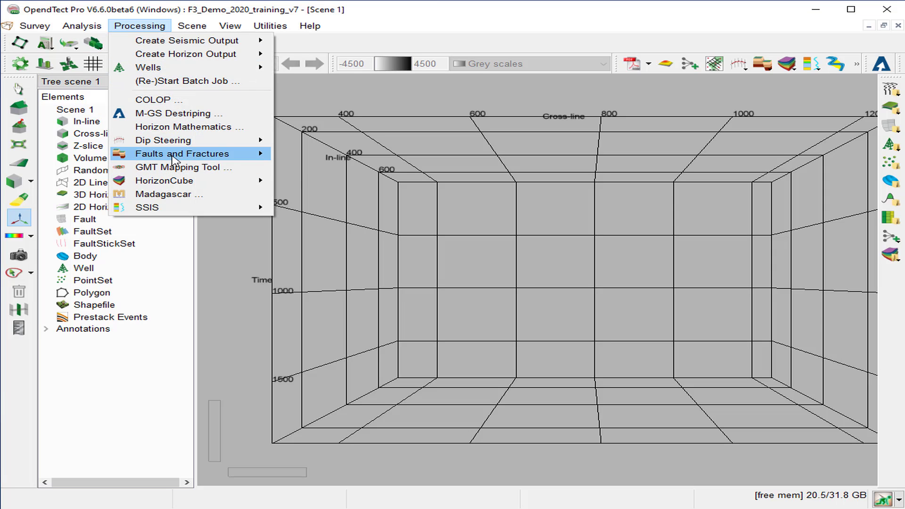
pyautogui.moveTo(174, 157)
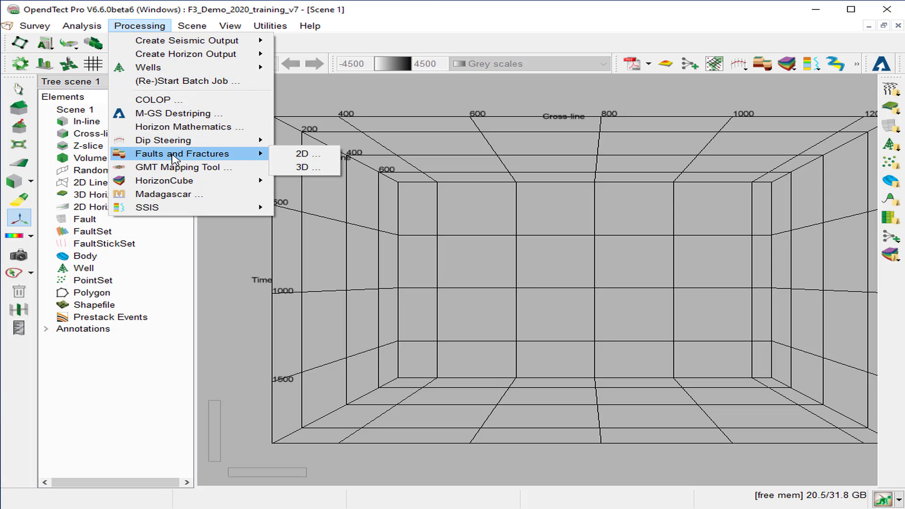
pyautogui.click(768, 66)
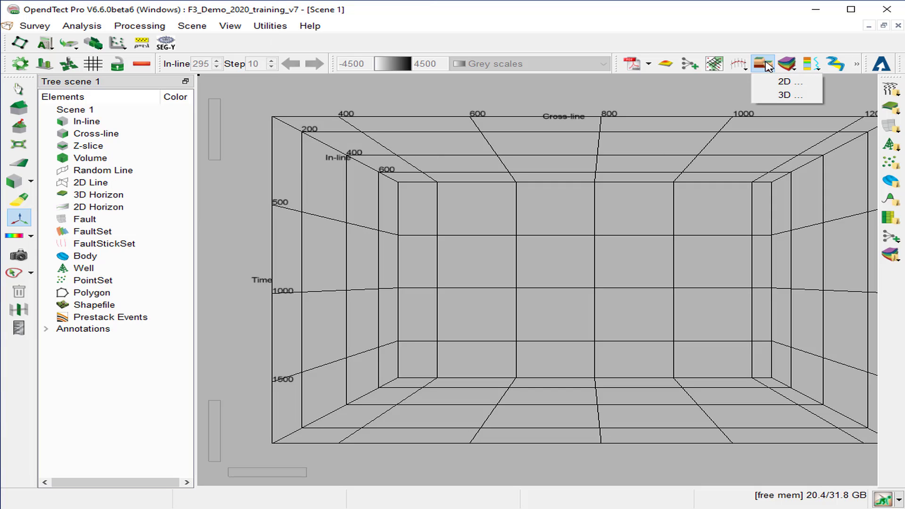
pyautogui.click(782, 94)
pyautogui.click(344, 166)
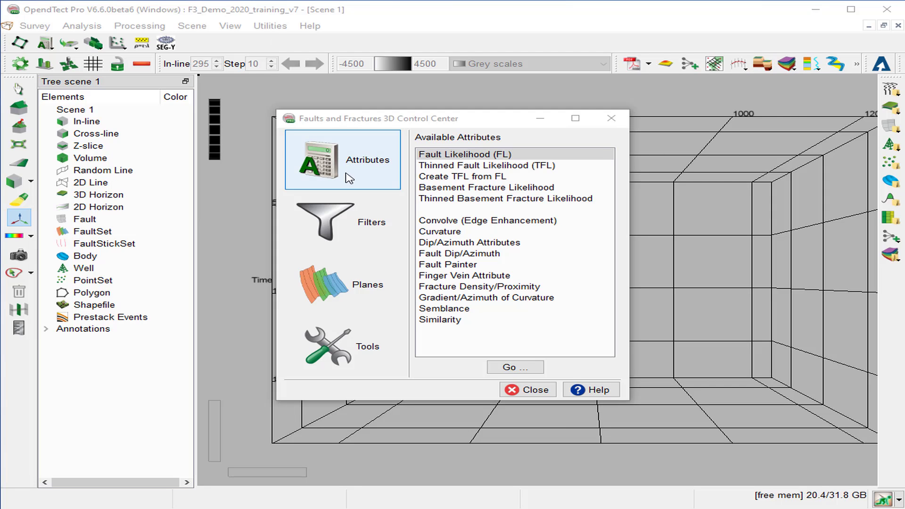
pyautogui.click(436, 169)
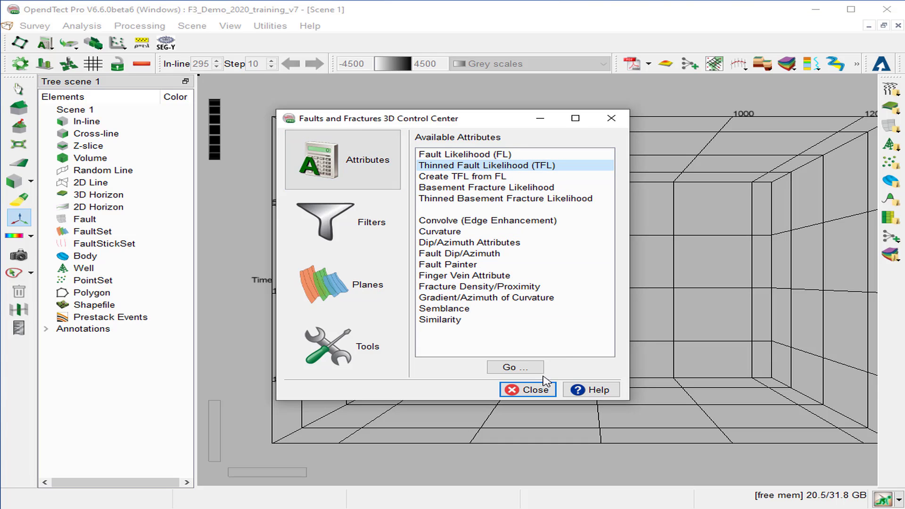
pyautogui.click(525, 370)
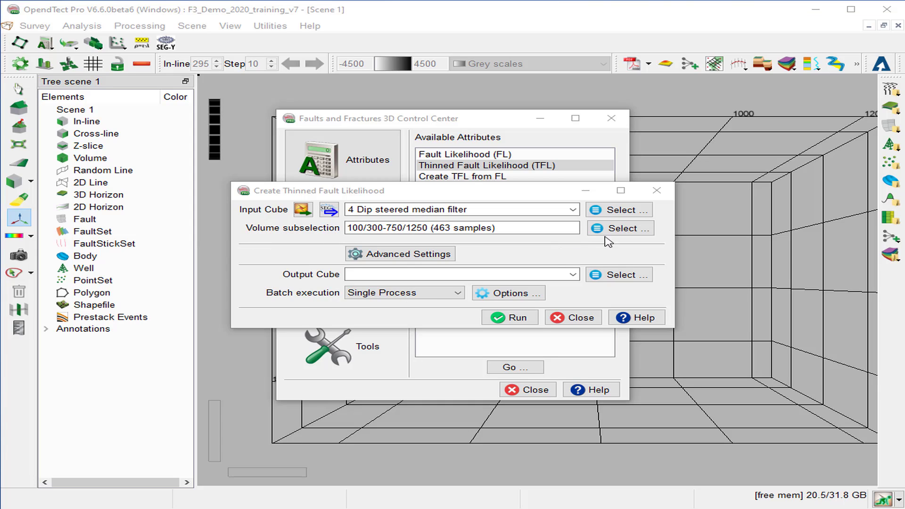
# Step: Set the volume subselection to in-lines 120–400, cross-lines 350–600 and time 1400–1848 ms
pyautogui.click(622, 229)
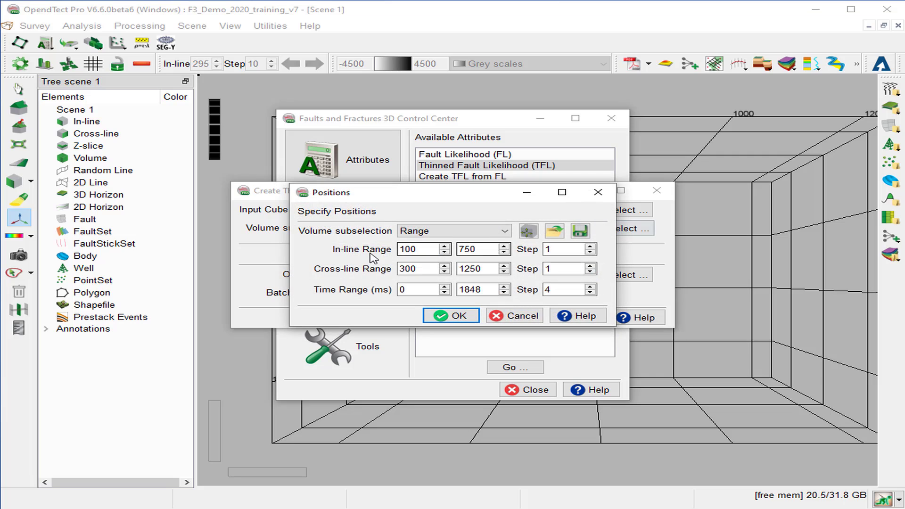
pyautogui.write('1')
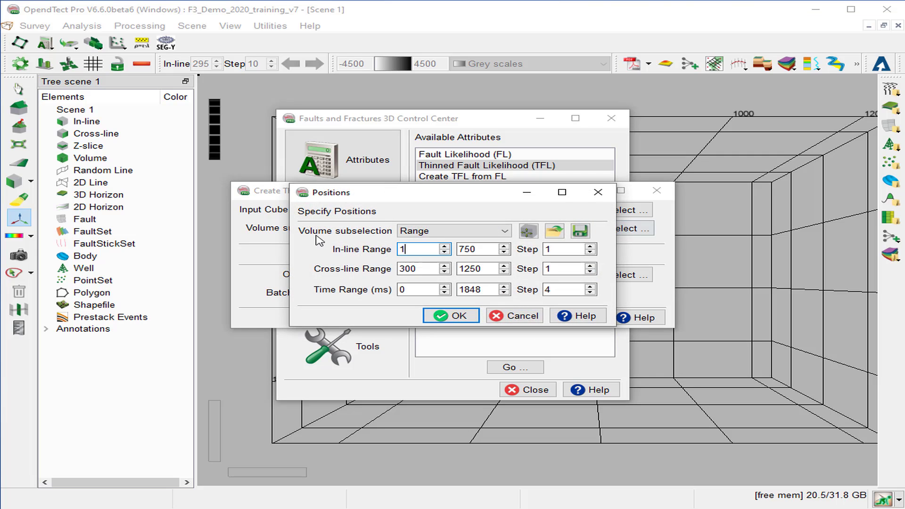
pyautogui.write('20')
pyautogui.press('Tab')
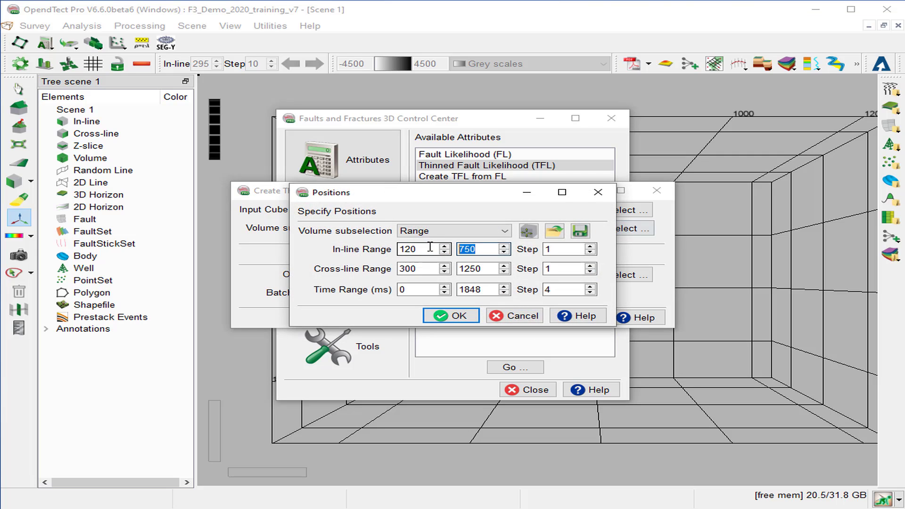
pyautogui.write('400')
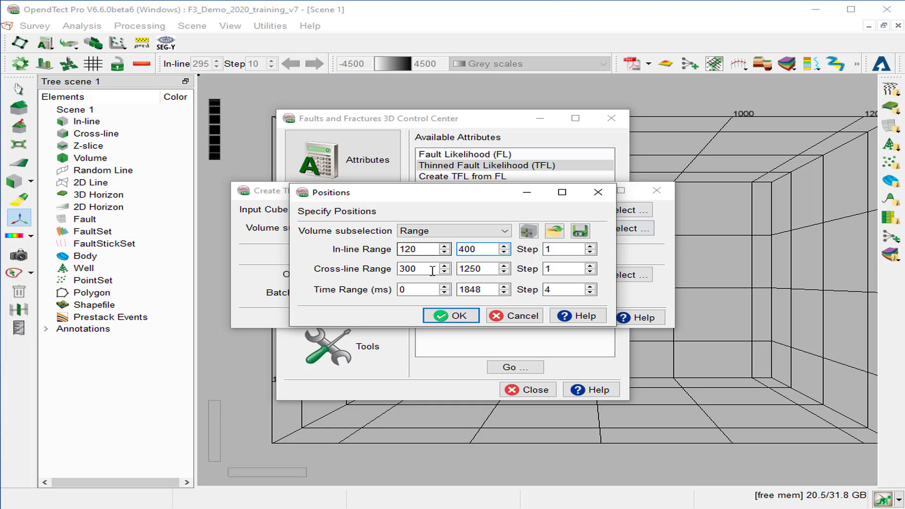
pyautogui.moveTo(429, 270); pyautogui.dragTo(366, 273)
pyautogui.write('3')
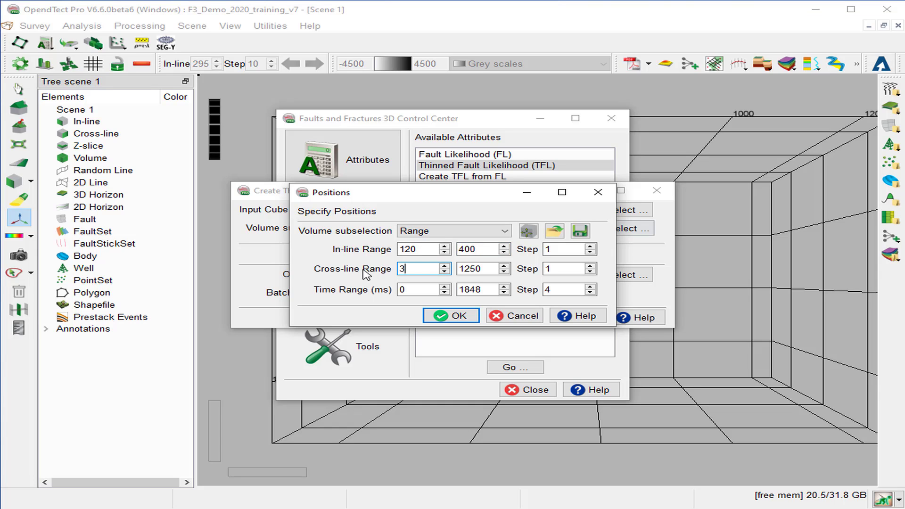
pyautogui.press('Tab')
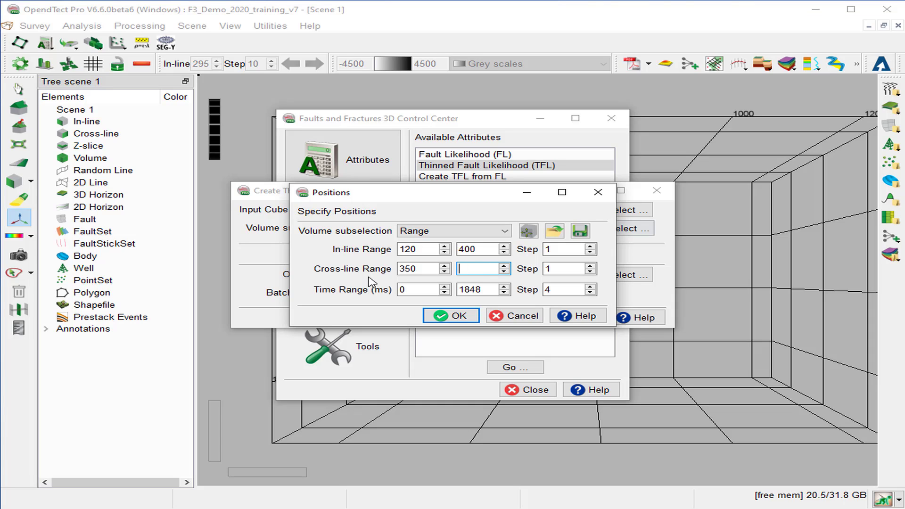
pyautogui.press('Tab')
pyautogui.write('1')
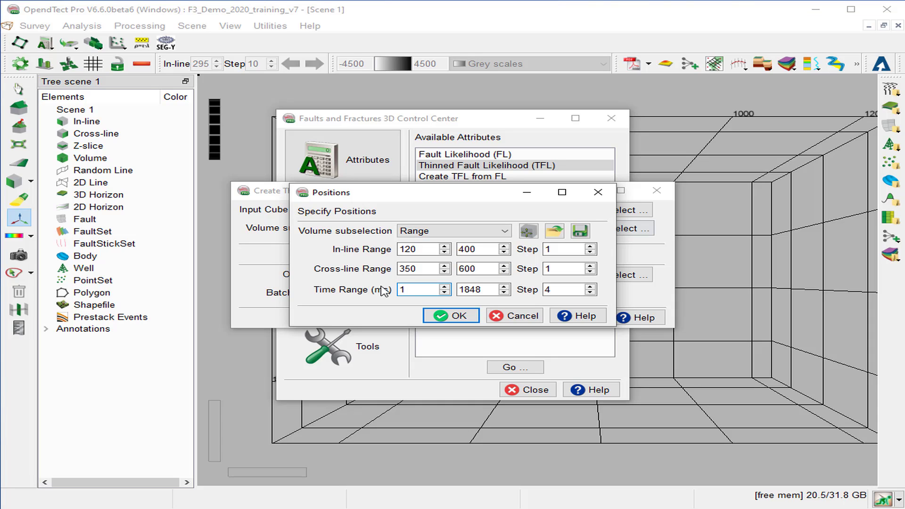
pyautogui.click(460, 290)
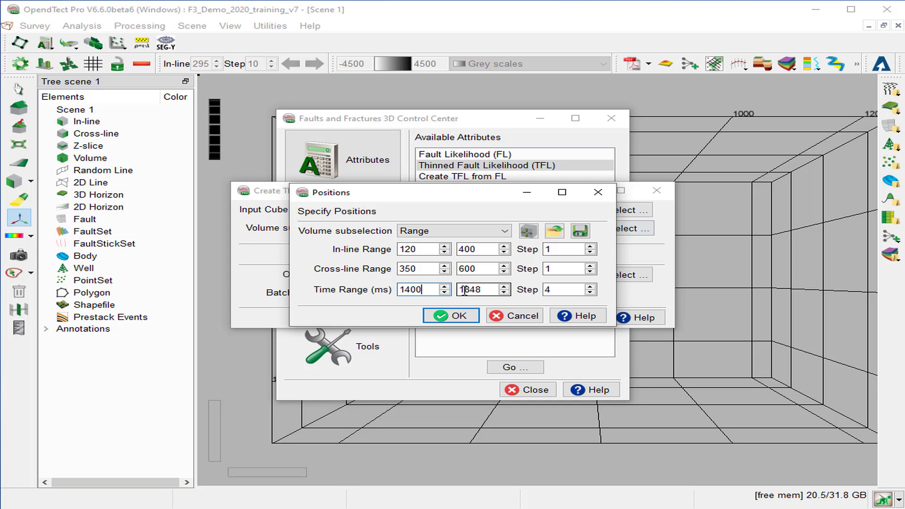
pyautogui.hotkey('shift', 'Tab')
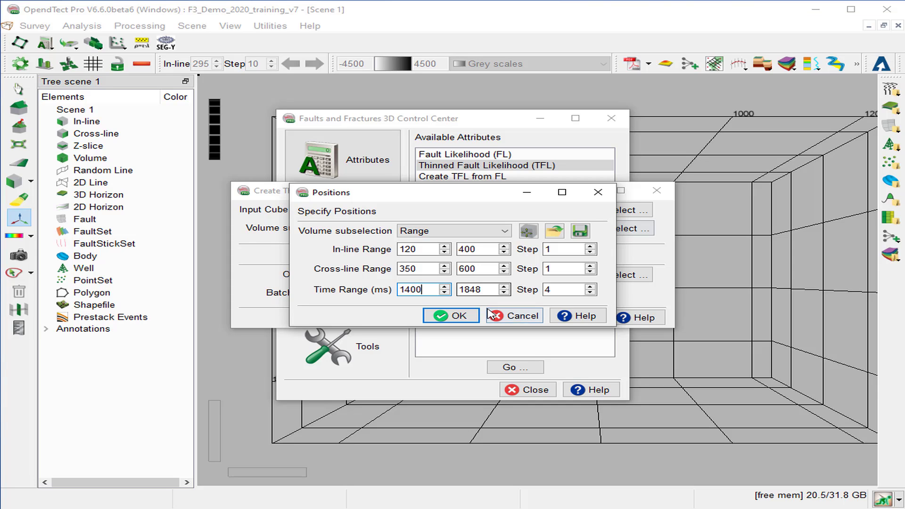
pyautogui.click(457, 316)
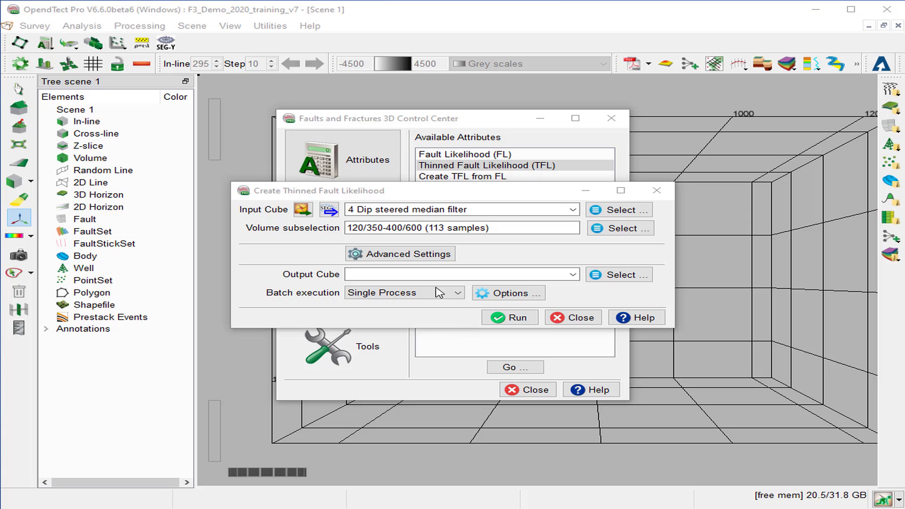
pyautogui.click(417, 259)
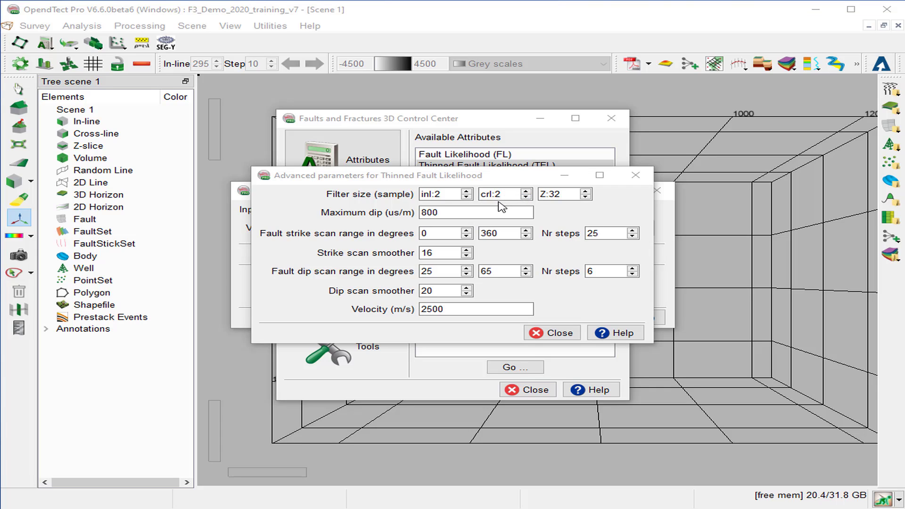
pyautogui.click(565, 195)
pyautogui.click(569, 334)
pyautogui.click(559, 333)
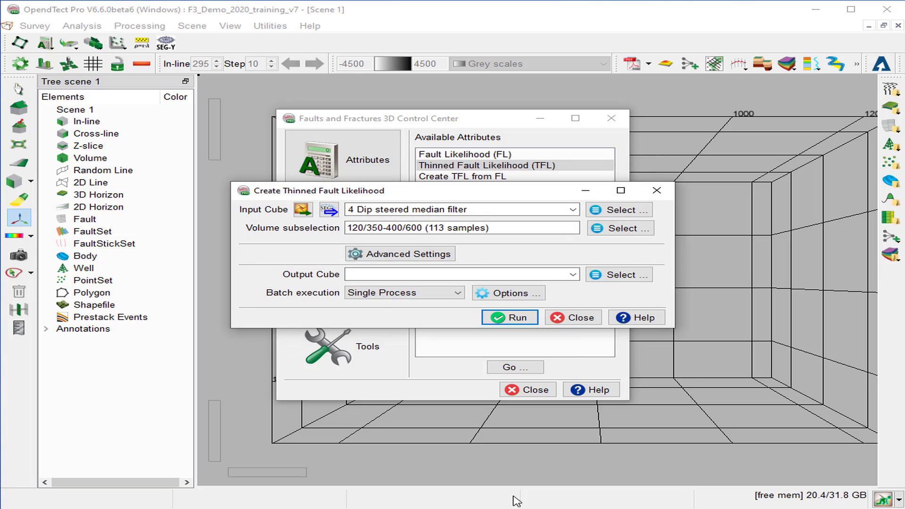
# Step: Name the output volume 'Thinned Fault Likelihood' and run the computation
pyautogui.click(368, 272)
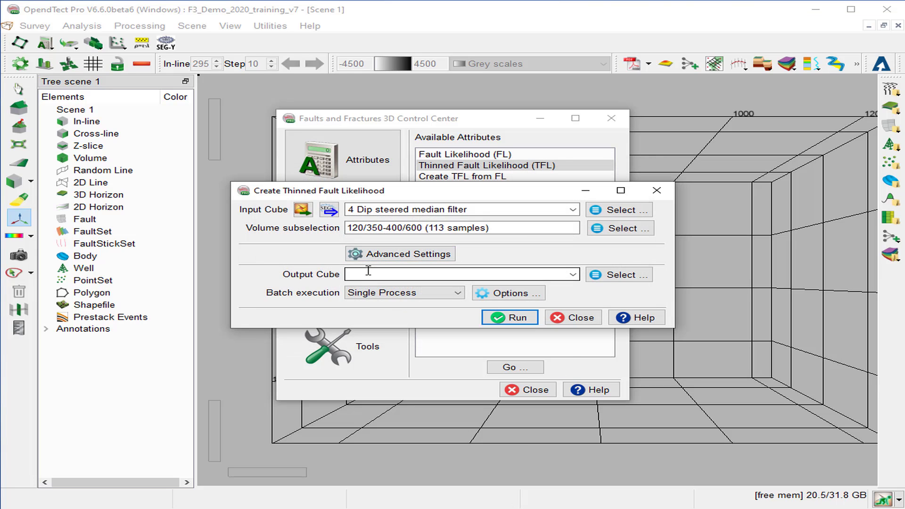
pyautogui.write('Thinned Fault Likelihood')
pyautogui.click(517, 317)
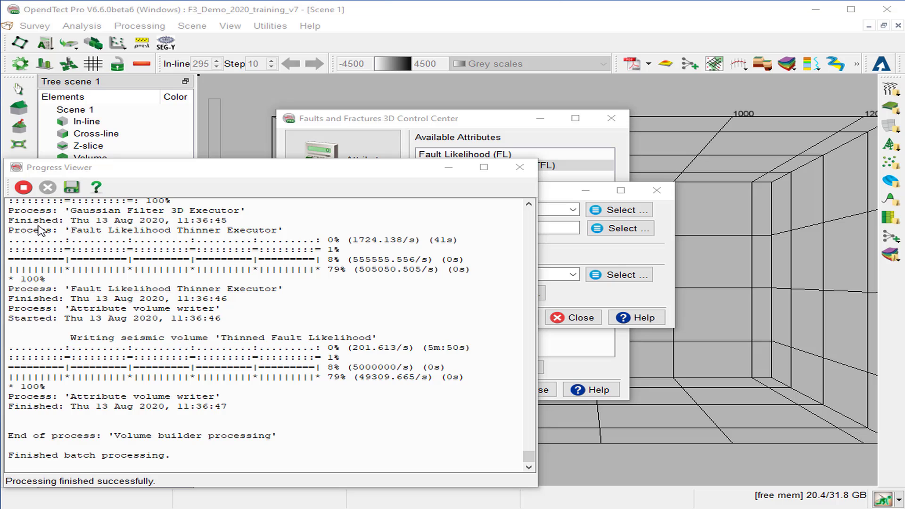
# Step: Close the Progress Viewer, the TFL creation dialog and the Faults and Fractures Control Center
pyautogui.click(22, 188)
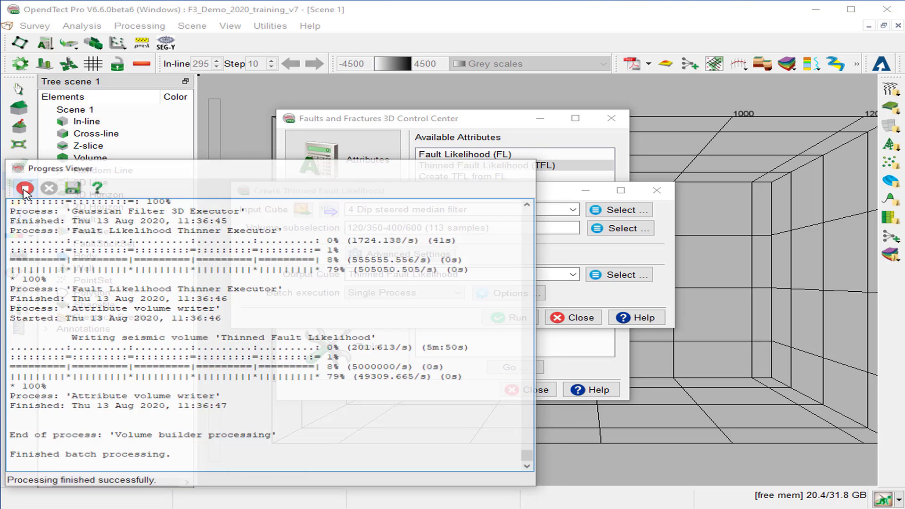
pyautogui.click(580, 317)
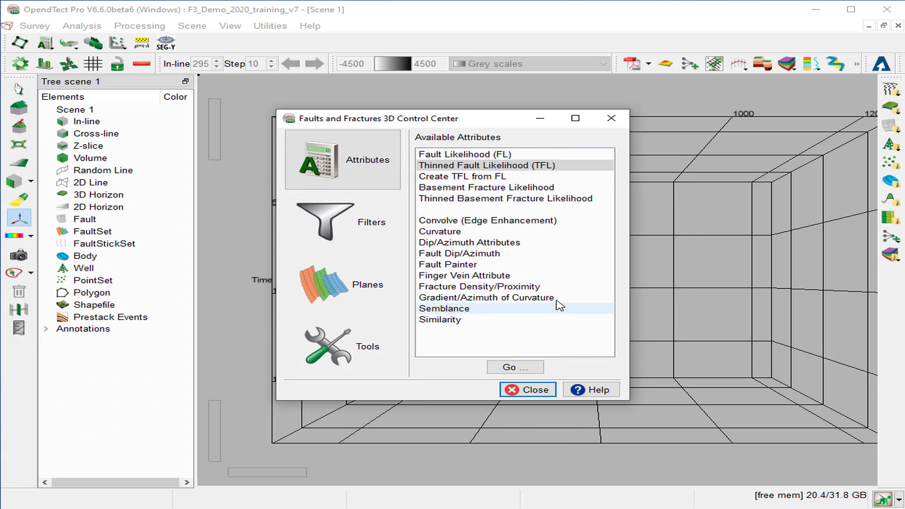
pyautogui.click(535, 390)
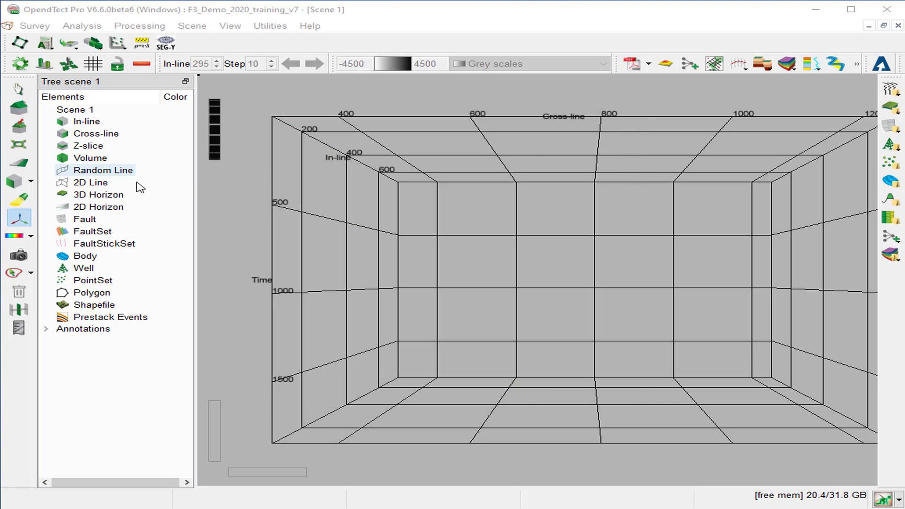
# Step: Add in-line 200 with the default 4 Dip steered median filter data and select it
pyautogui.rightClick(84, 123)
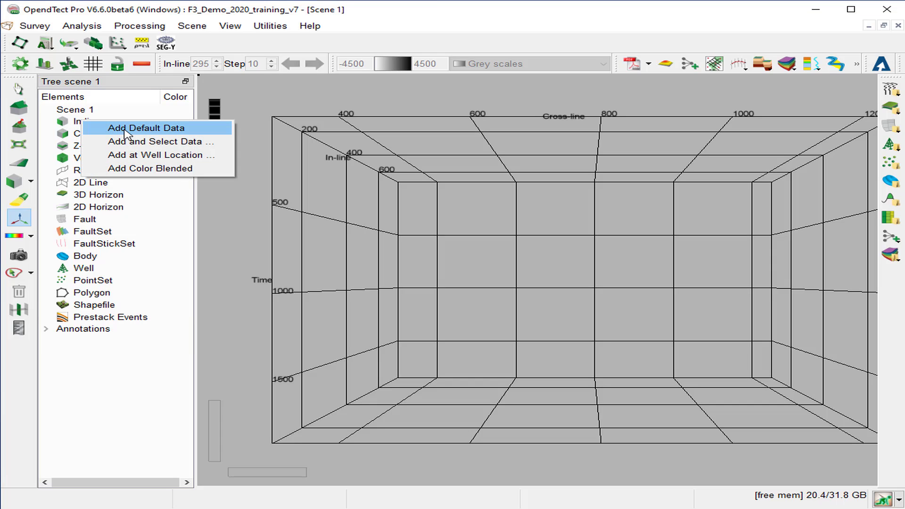
pyautogui.click(149, 130)
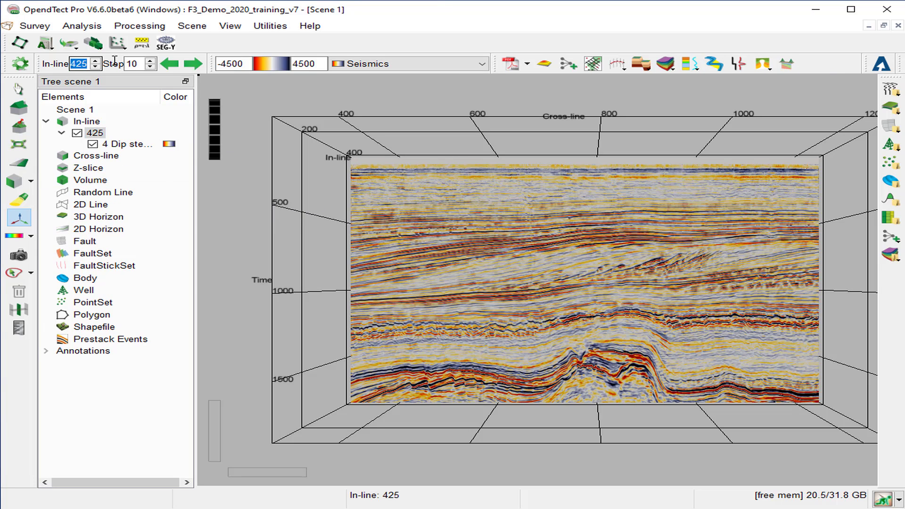
pyautogui.write('2')
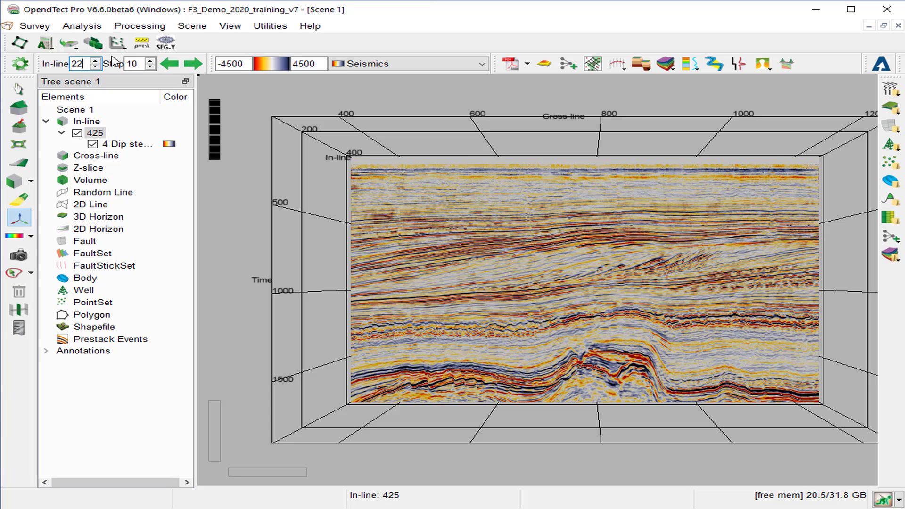
pyautogui.write('00')
pyautogui.press('Return')
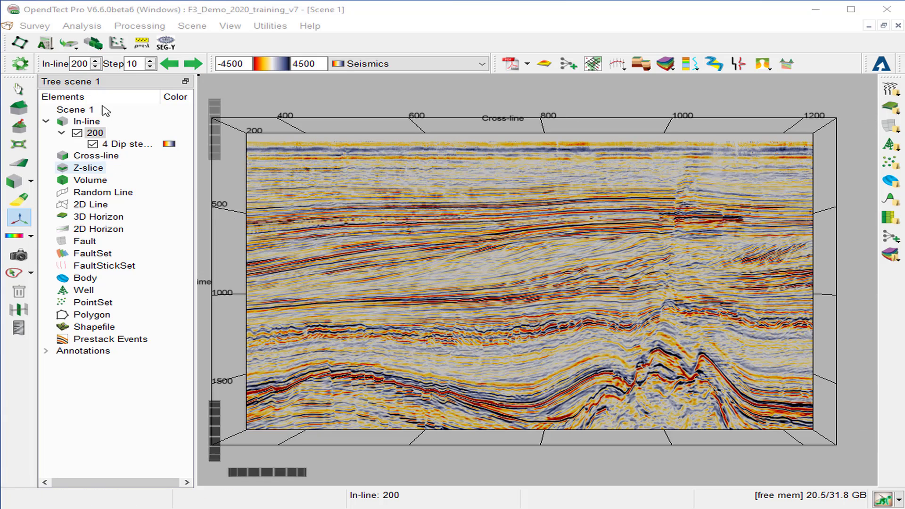
pyautogui.click(97, 134)
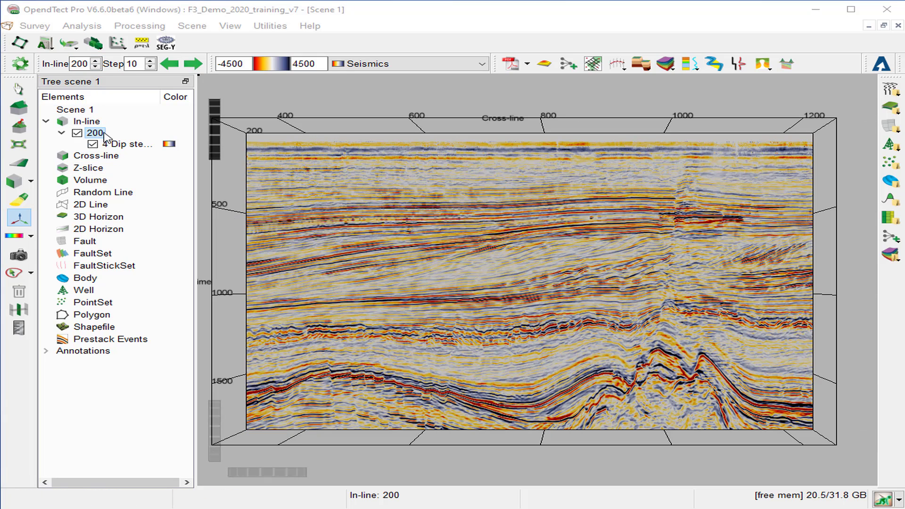
# Step: Add the stored 'Thinned Fault Likelihood' volume as a new attribute layer on in-line 200
pyautogui.rightClick(100, 136)
pyautogui.moveTo(133, 142)
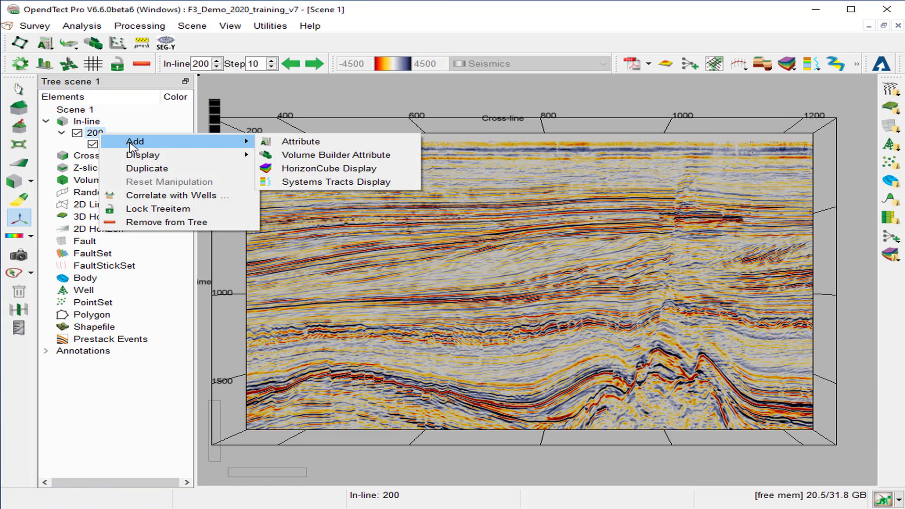
pyautogui.click(316, 143)
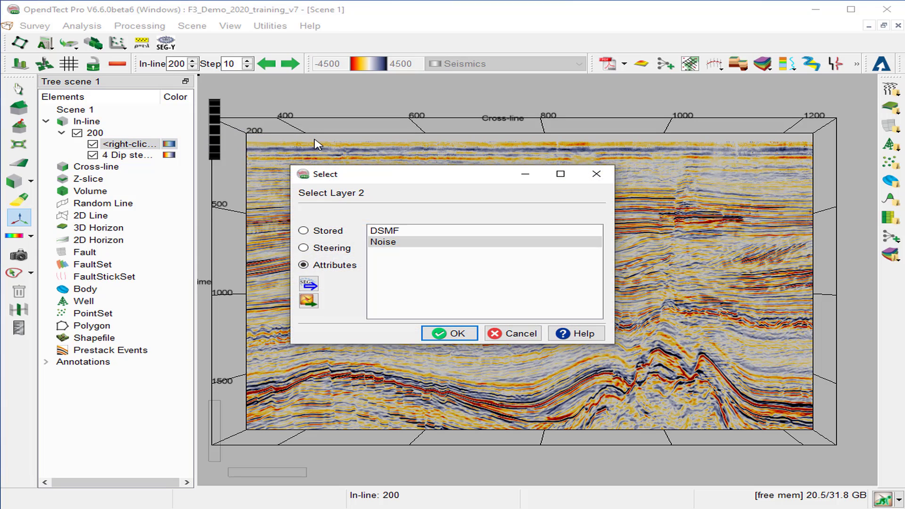
pyautogui.click(303, 231)
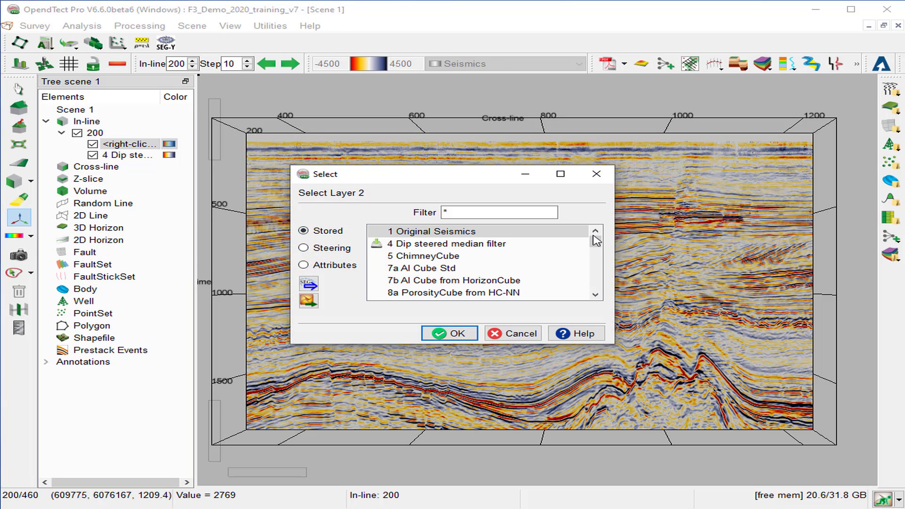
pyautogui.moveTo(597, 242); pyautogui.dragTo(596, 284)
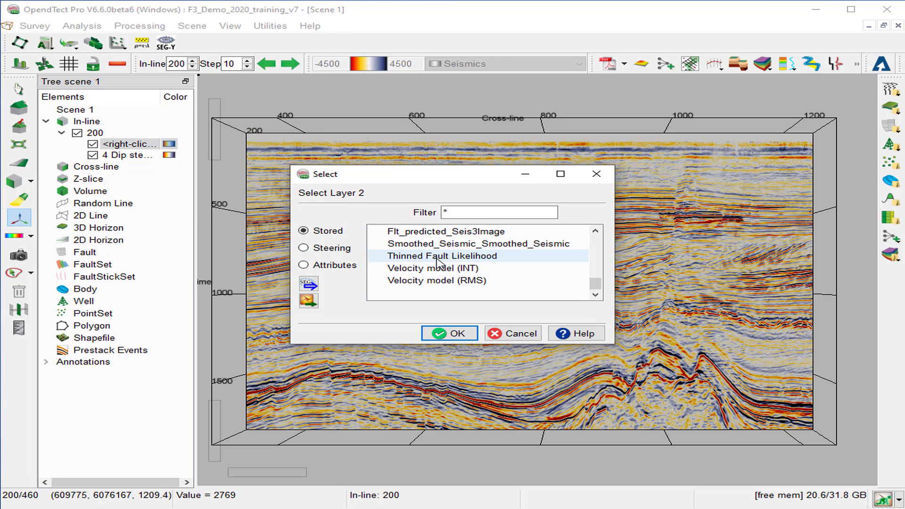
pyautogui.click(414, 261)
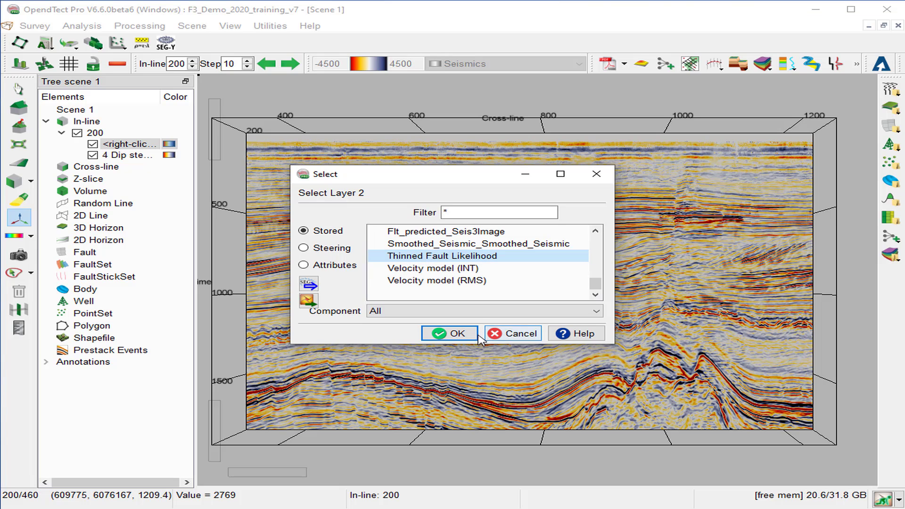
pyautogui.click(457, 334)
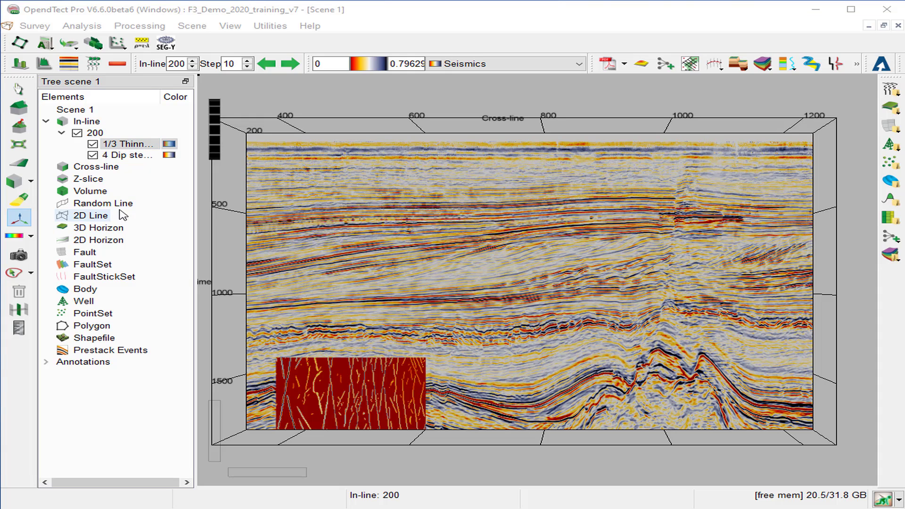
# Step: Apply the Chimney colour table to the Thinned Fault Likelihood layer
pyautogui.click(436, 64)
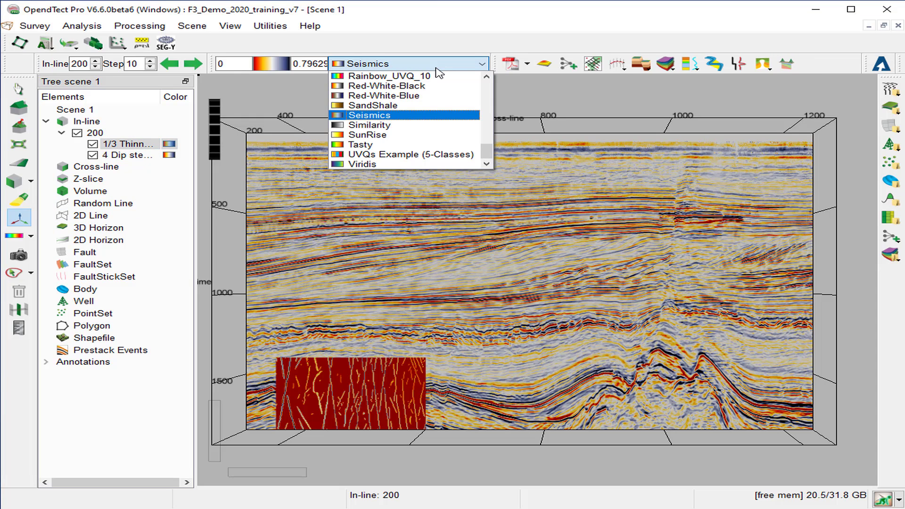
pyautogui.scroll(15, 410, 117)
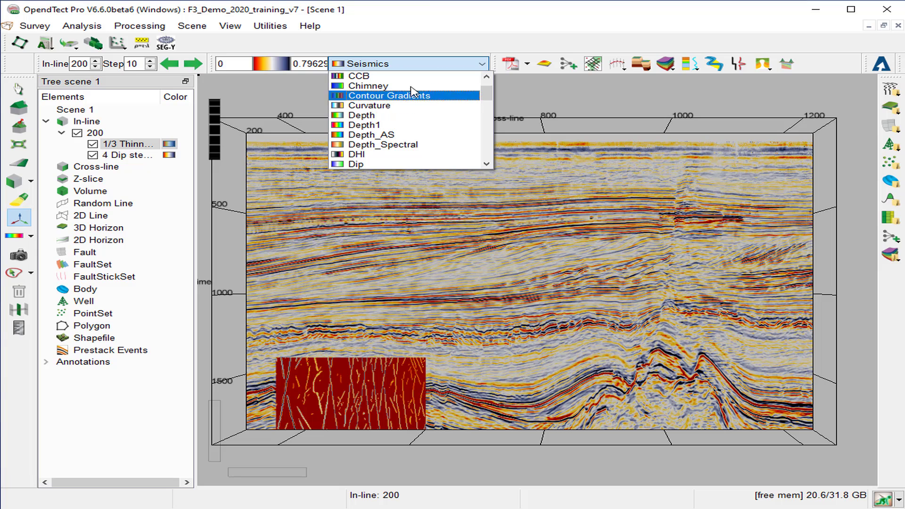
pyautogui.click(373, 85)
# Step: Show the 4 Dip steered seismic layer in Grey scales and zoom into the faulted area
pyautogui.click(128, 159)
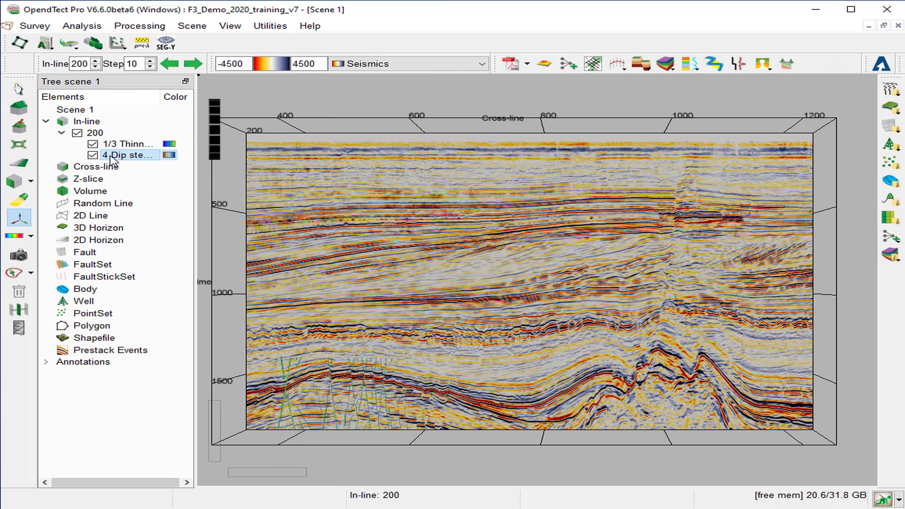
pyautogui.click(389, 66)
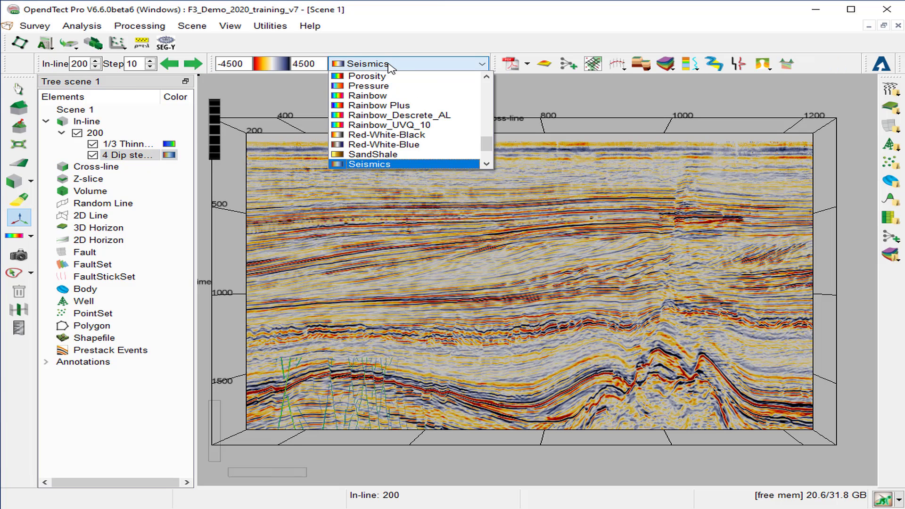
pyautogui.press('g')
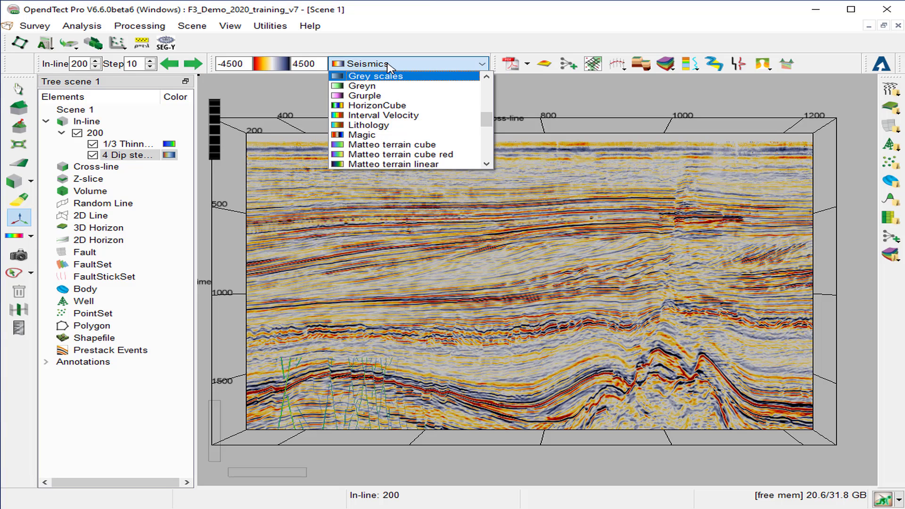
pyautogui.press('Return')
pyautogui.moveTo(344, 404); pyautogui.dragTo(527, 333, button='middle')
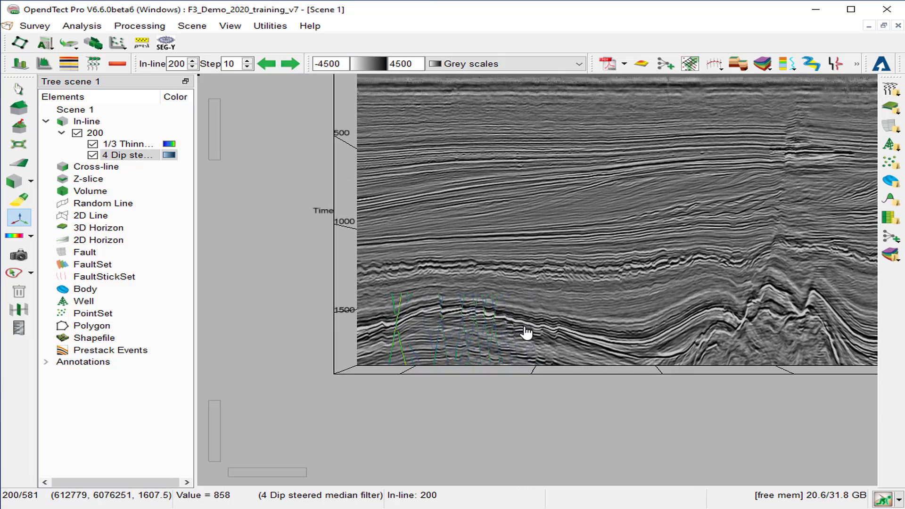
pyautogui.scroll(5, 523, 333)
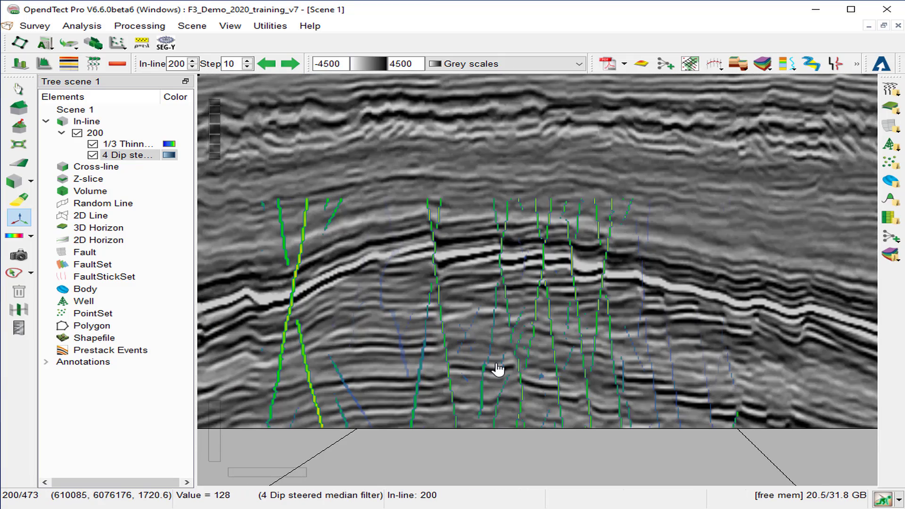
pyautogui.scroll(2, 492, 370)
pyautogui.scroll(2, 324, 294)
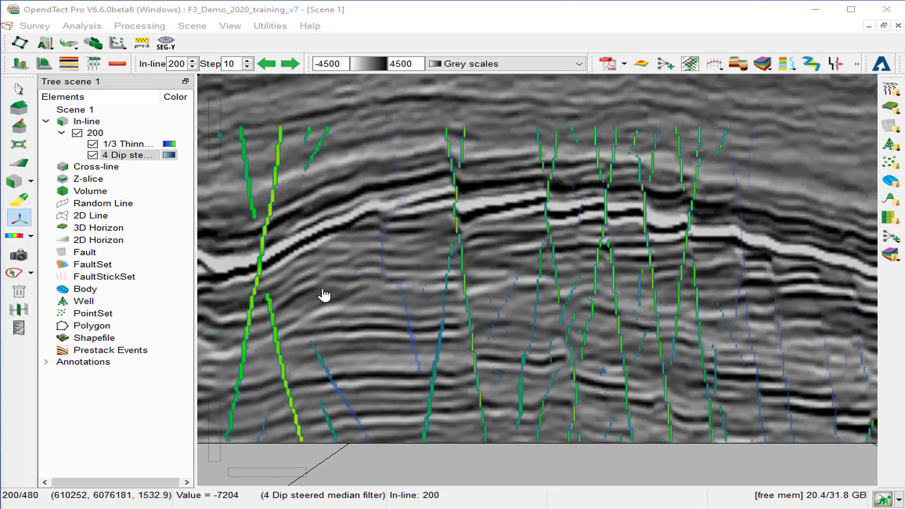